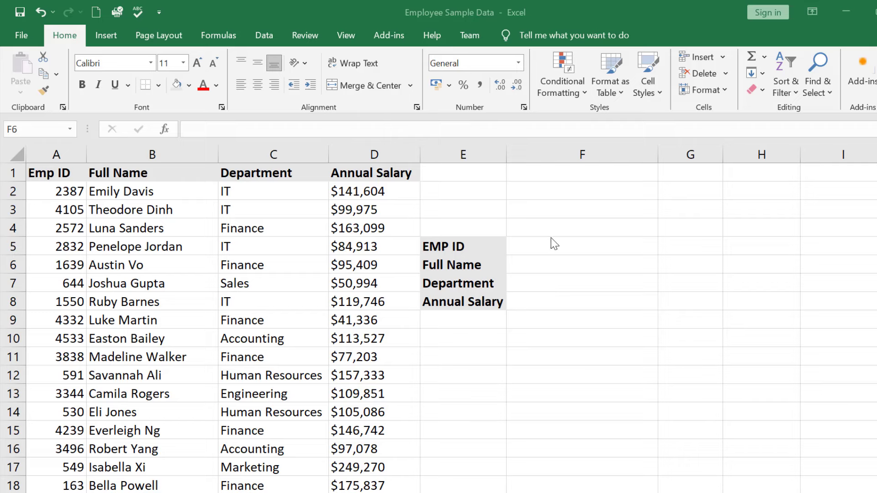
Select the lookup cells F5:F8, then settle on F6 for the name lookup
left_click_drag(550, 245, 548, 310)
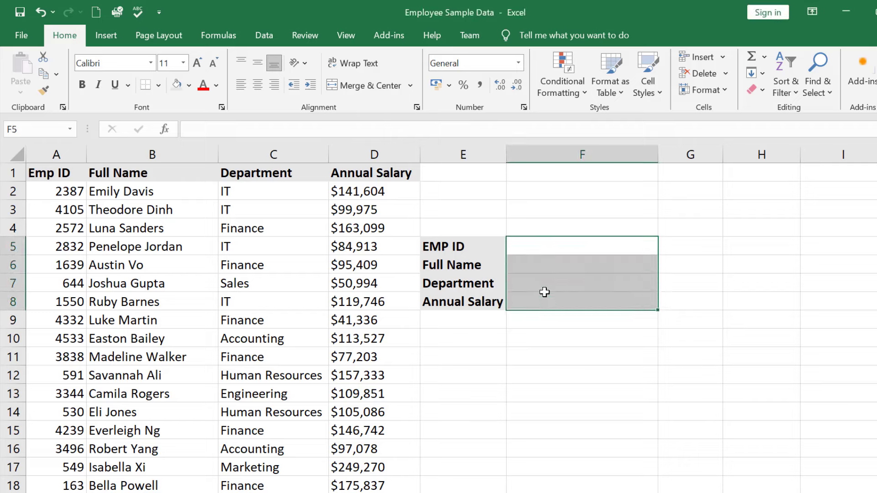
left_click(540, 246)
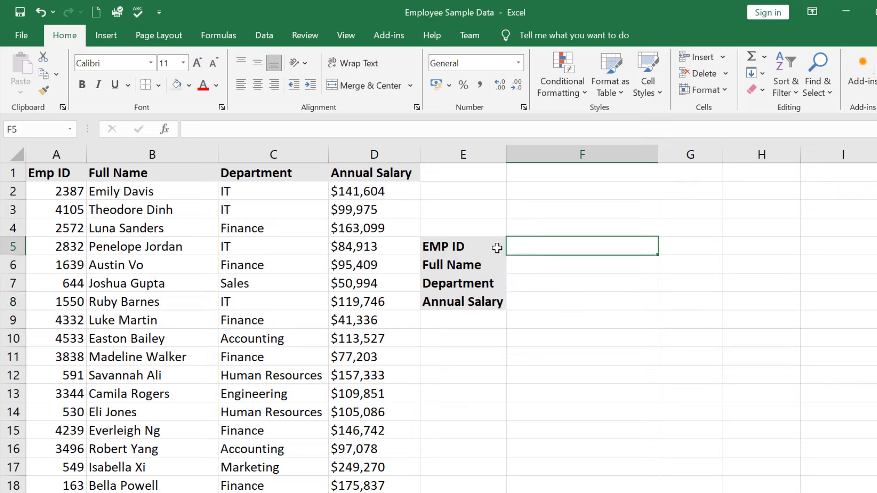
left_click(535, 269)
left_click(537, 245)
left_click(531, 264)
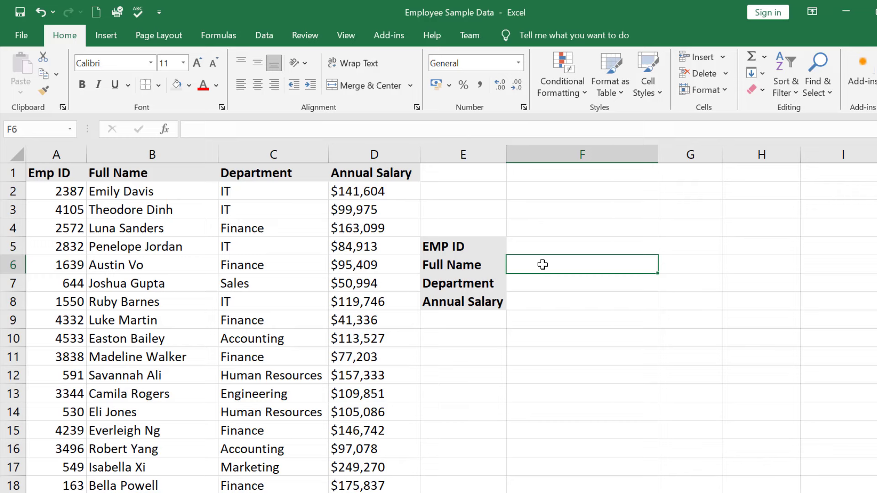
Start a VLOOKUP in F6 for ID 591 over the employee table A2:D19
type("=")
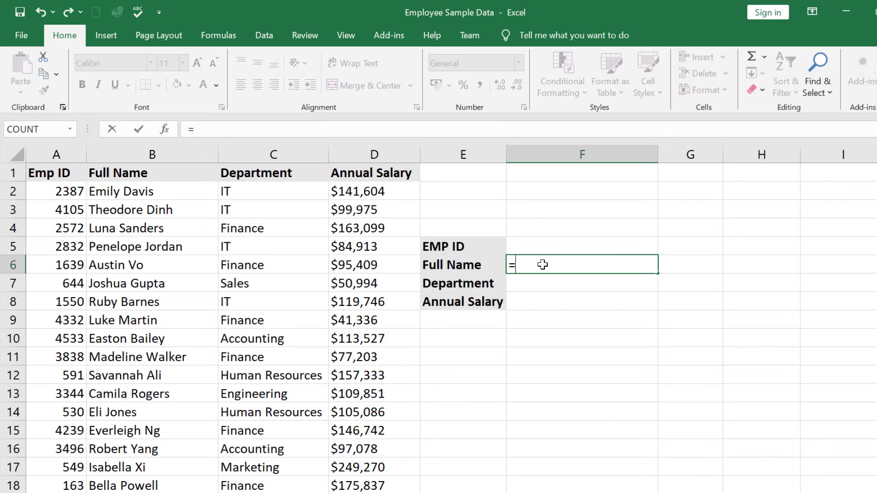
type("vlo")
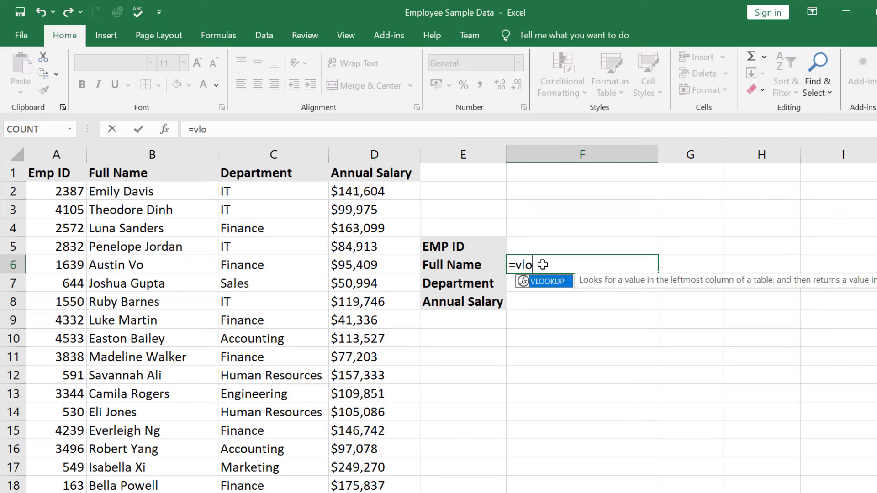
key("Tab")
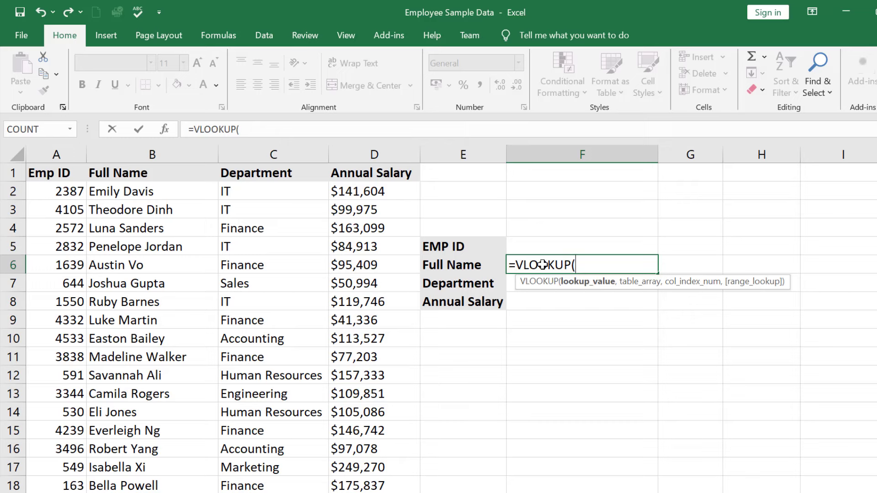
type("591,")
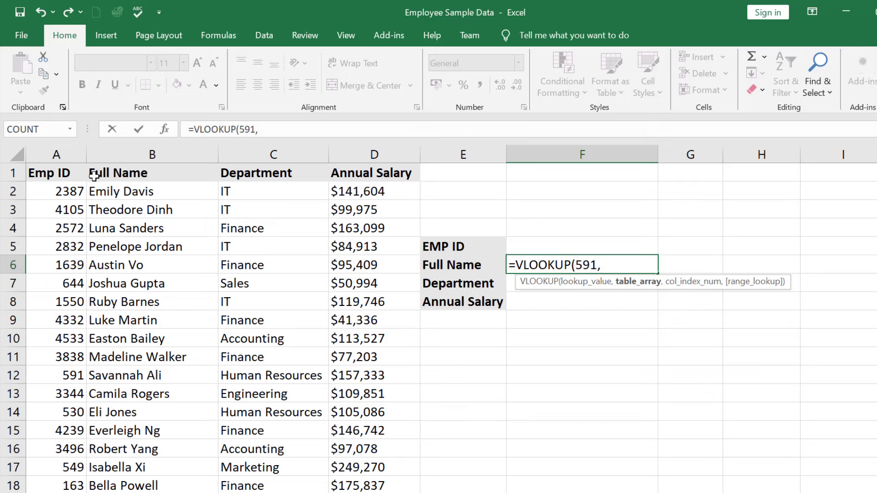
left_click(66, 175)
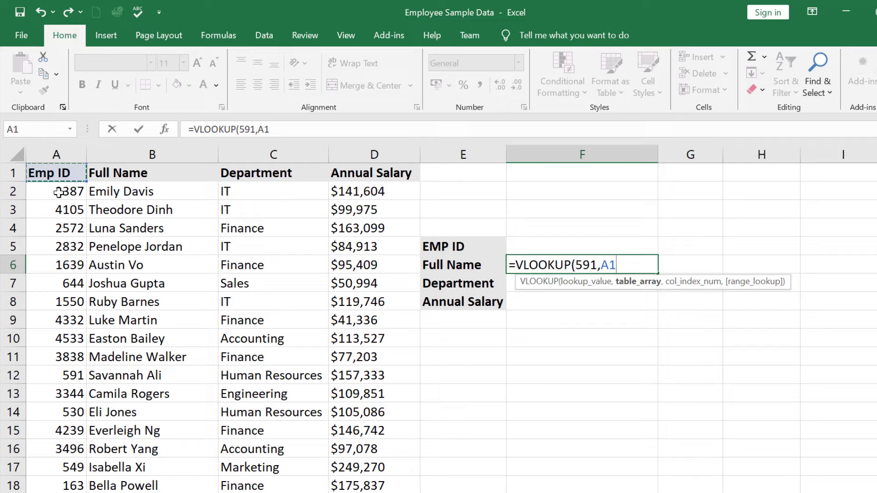
left_click(58, 189)
left_click_drag(57, 186, 376, 492)
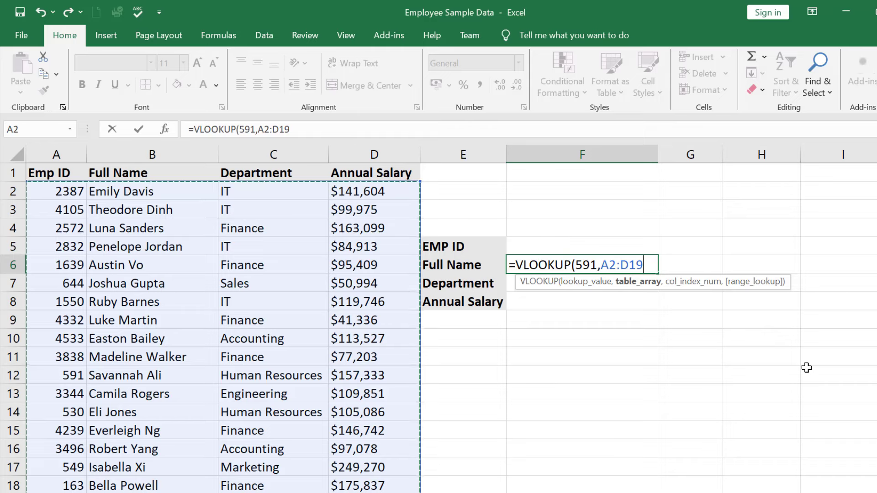
type(",")
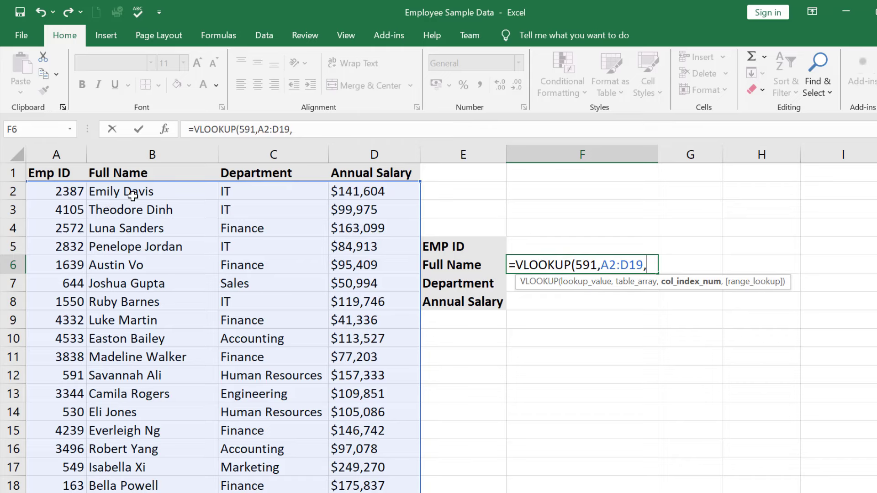
Finish the formula with column 2 and exact match FALSE: =VLOOKUP(591,A2:D19,2,FALSE)
type("2,")
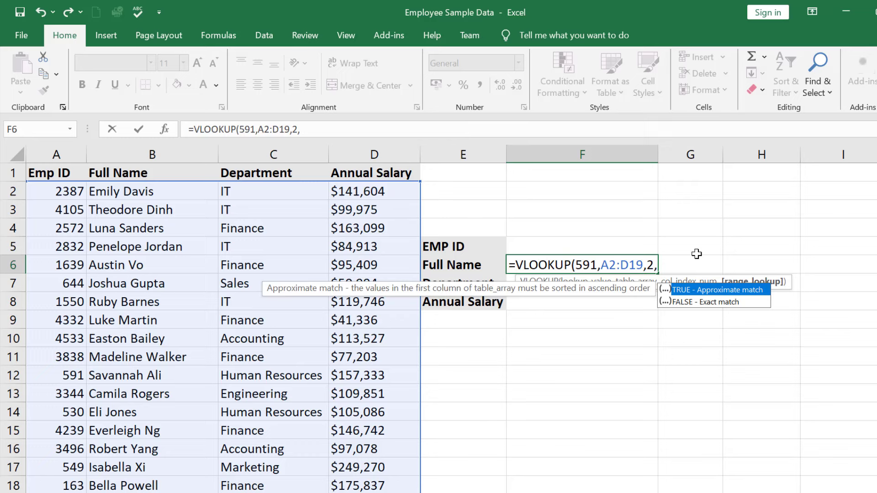
key("Down")
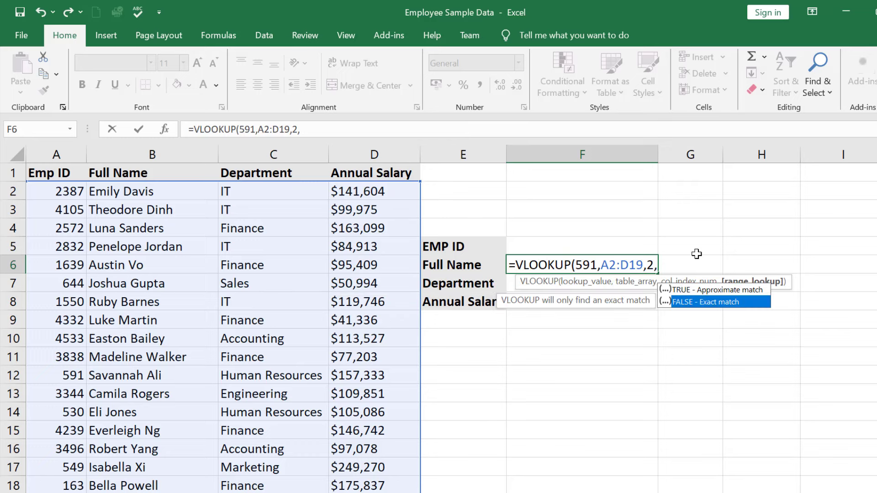
key("Tab")
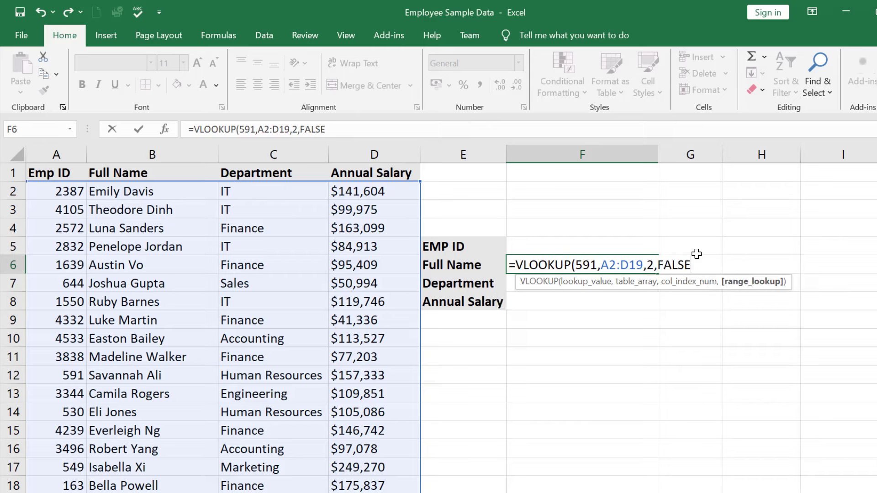
type(")")
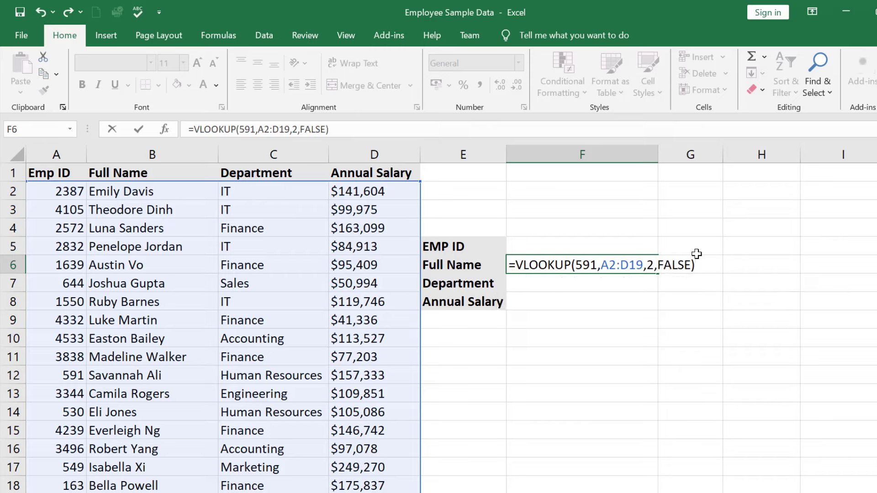
key("Return")
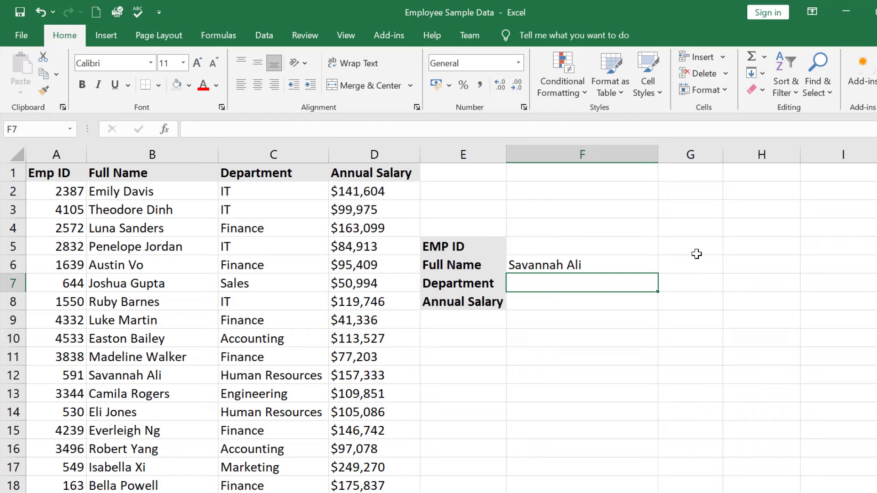
left_click(525, 266)
Replace the fixed 591 in F6's VLOOKUP with a reference to cell F5
double_click(547, 266)
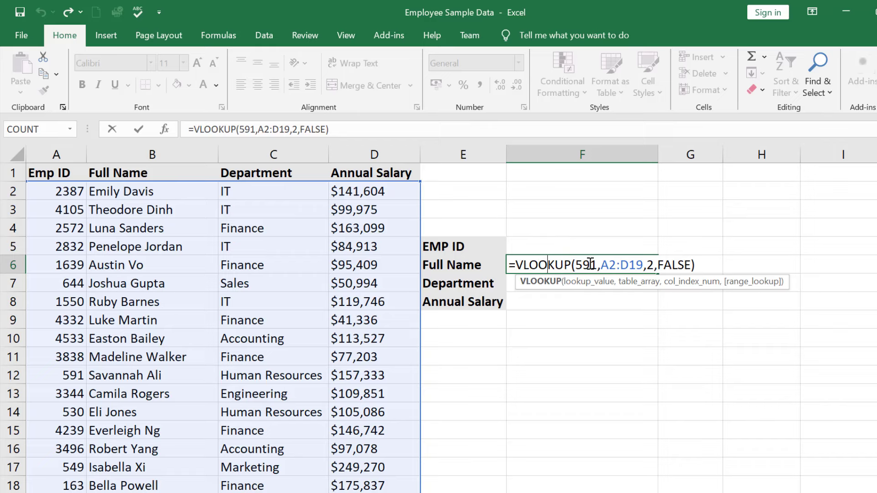
left_click_drag(594, 265, 575, 265)
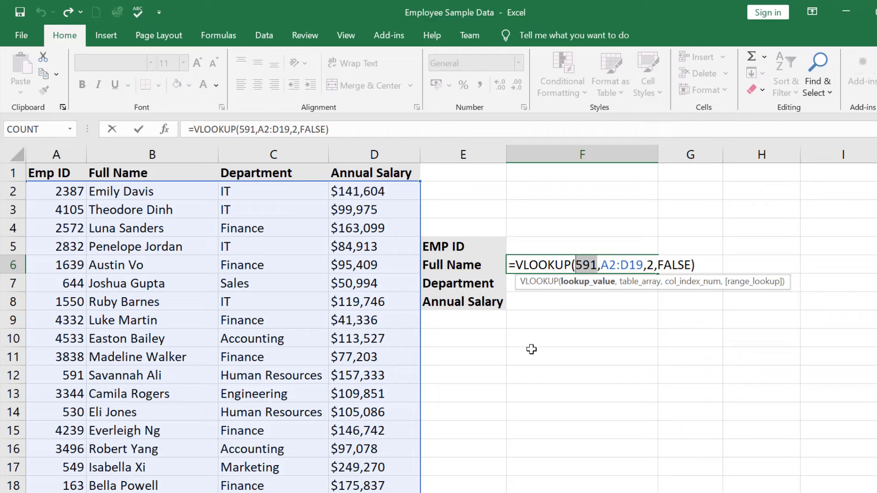
left_click(530, 247)
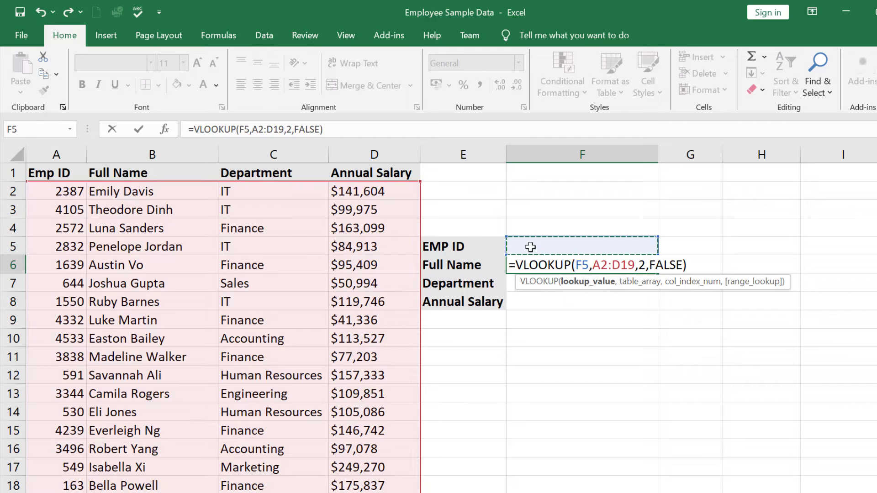
key("Return")
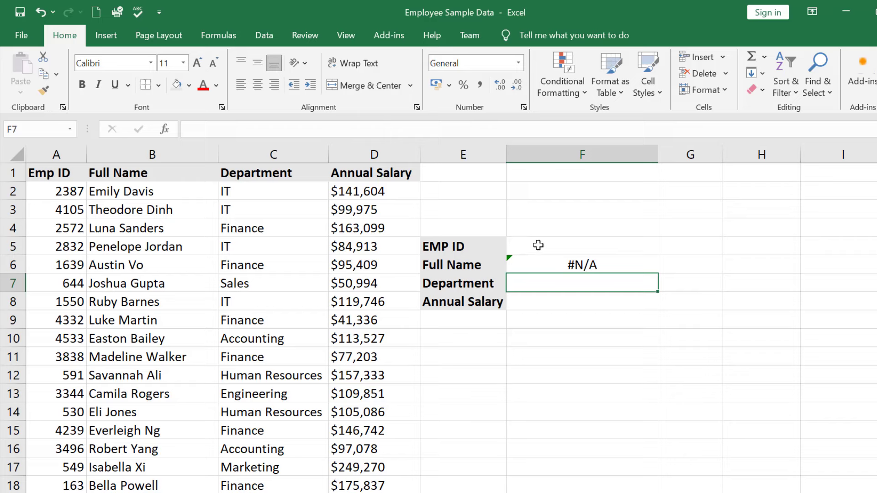
left_click(538, 245)
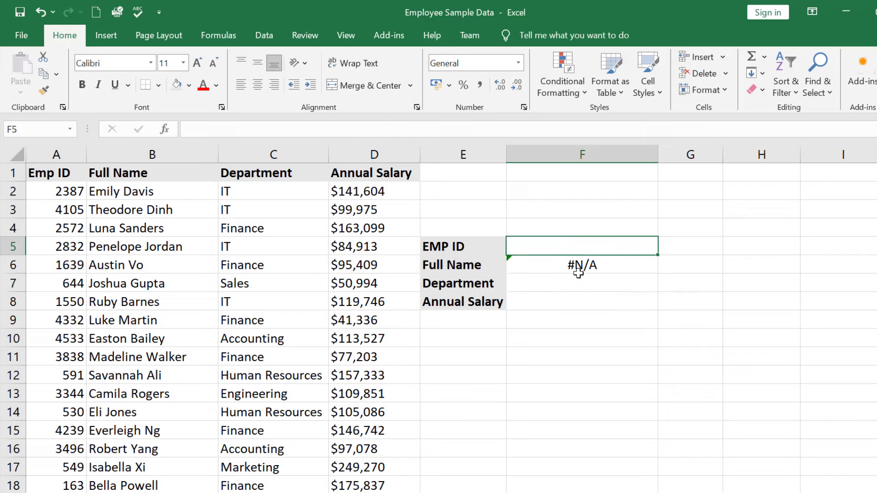
left_click(597, 267)
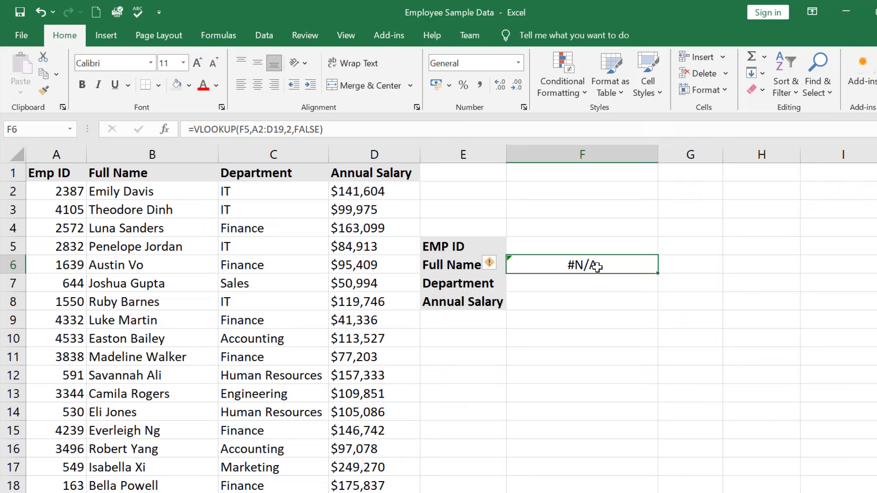
left_click(598, 251)
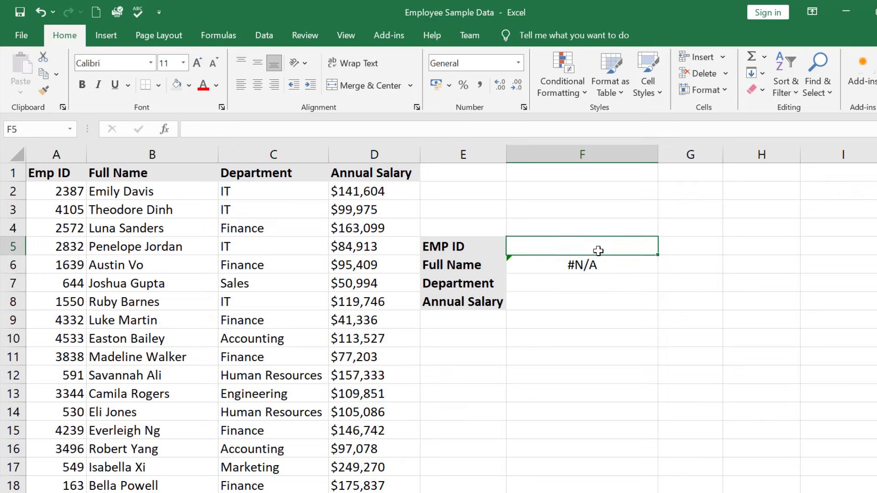
type("1639")
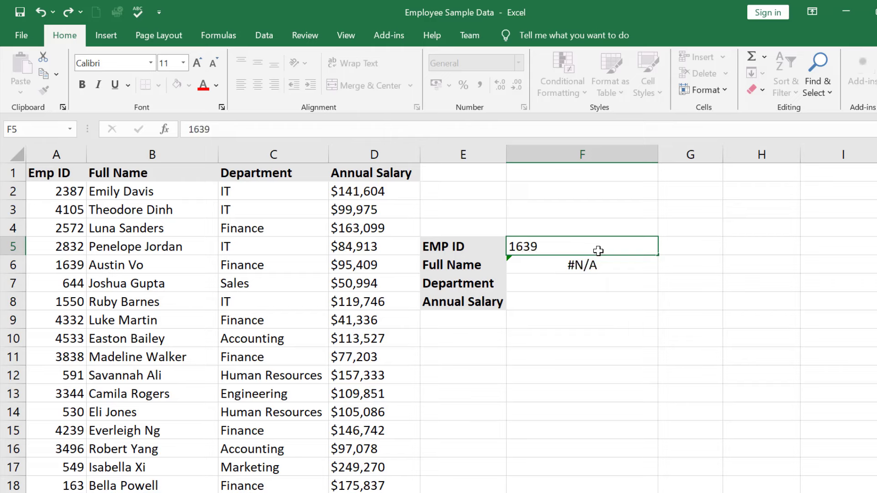
key("Return")
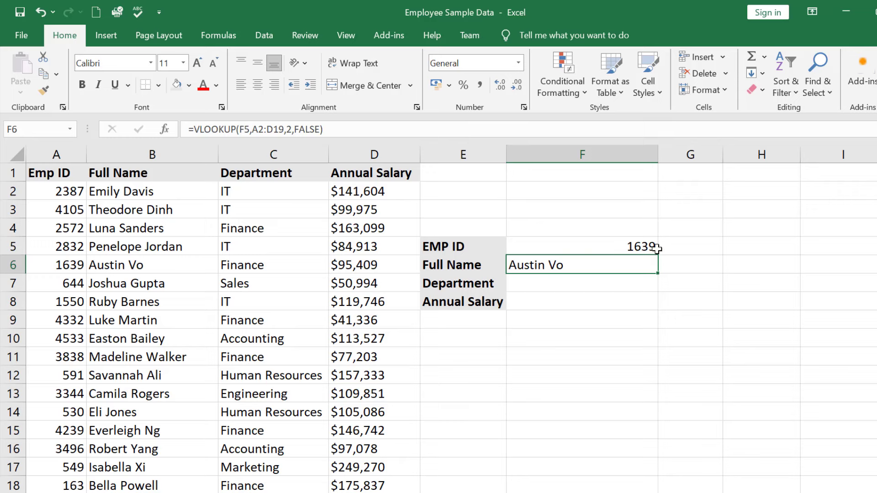
left_click(4, 266)
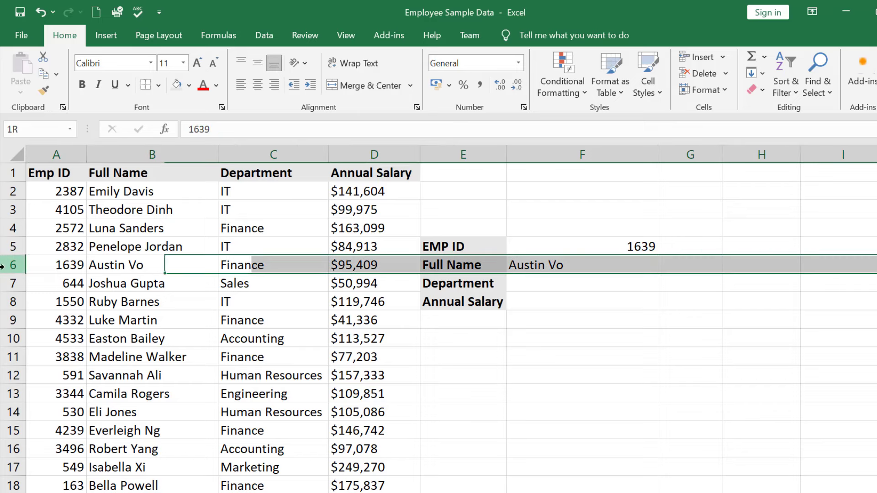
left_click(122, 271)
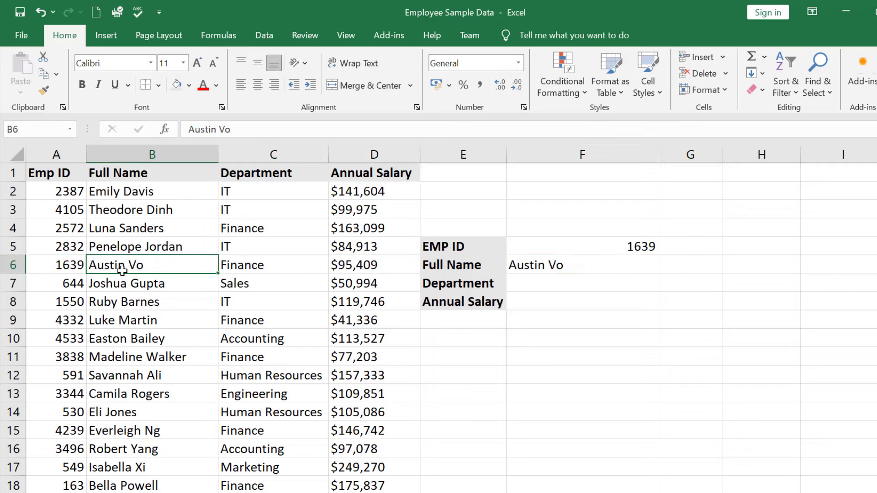
left_click(634, 249)
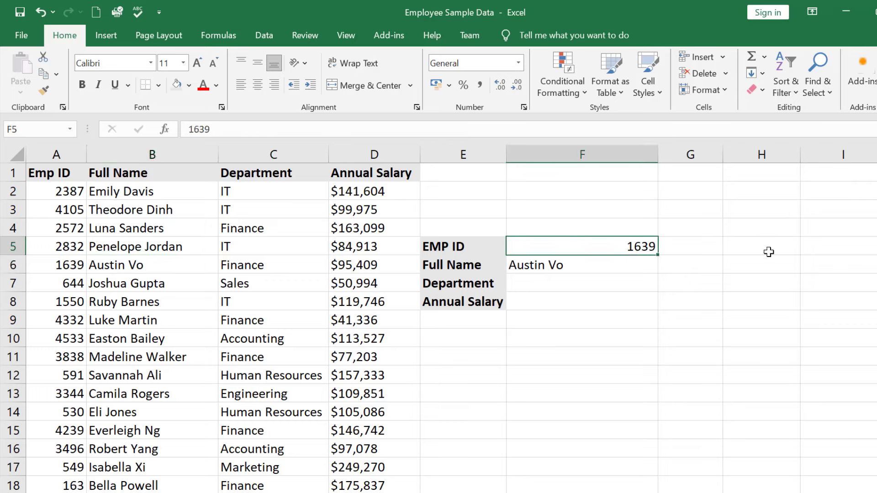
type("4")
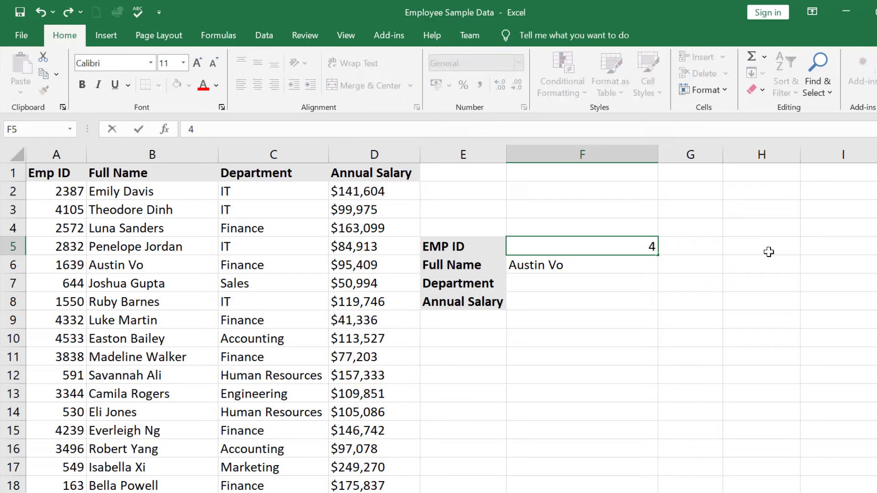
type("332")
key("Return")
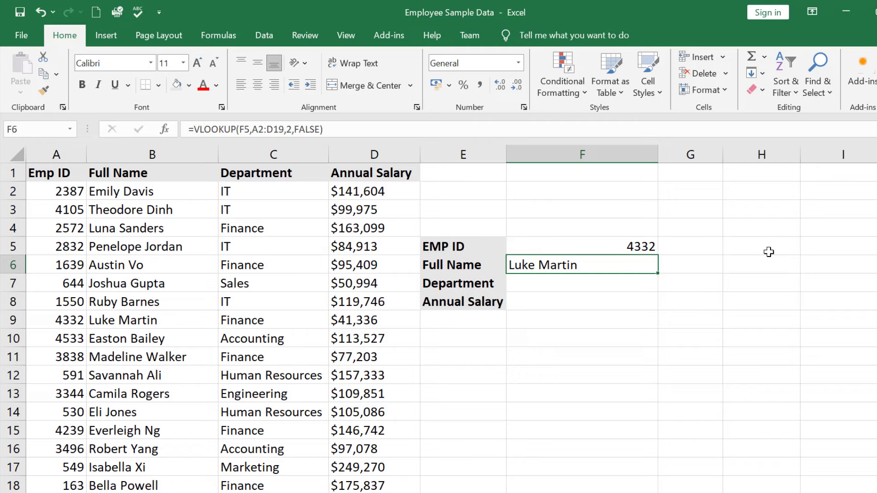
left_click(555, 283)
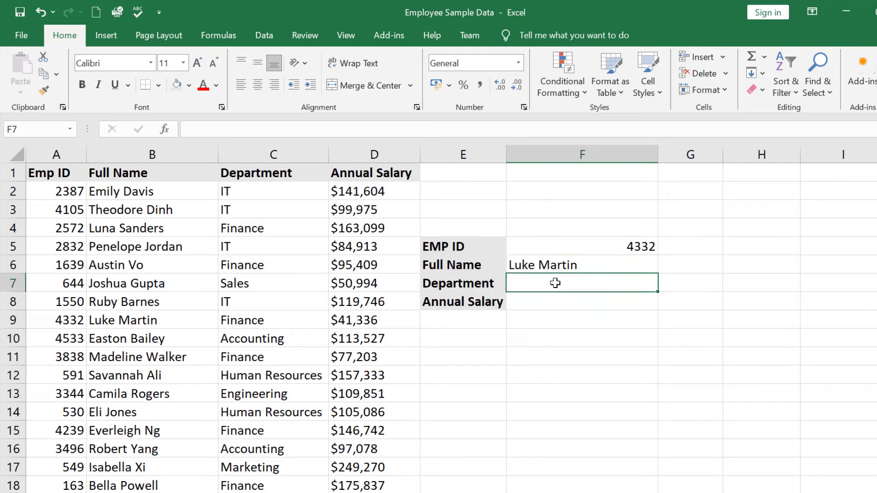
left_click(562, 265)
Copy F6's VLOOKUP into F7 and change the column index to 3 for the department
double_click(590, 266)
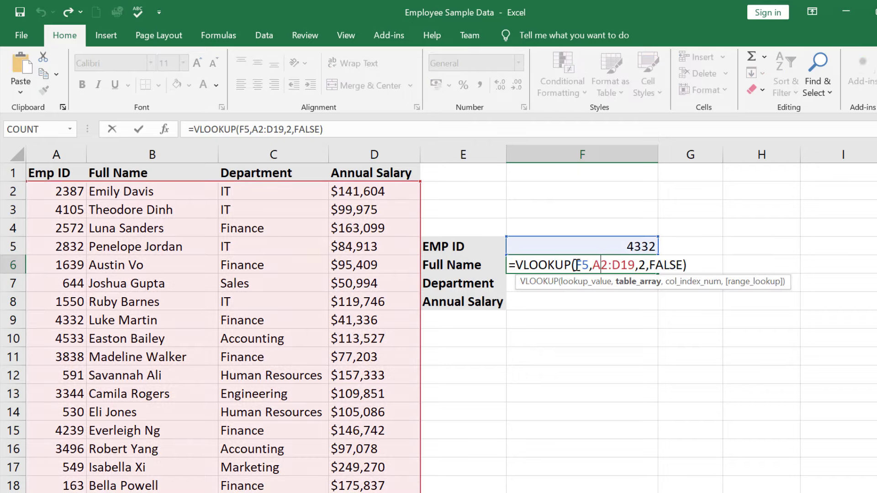
left_click_drag(516, 265, 722, 266)
key("ctrl+c")
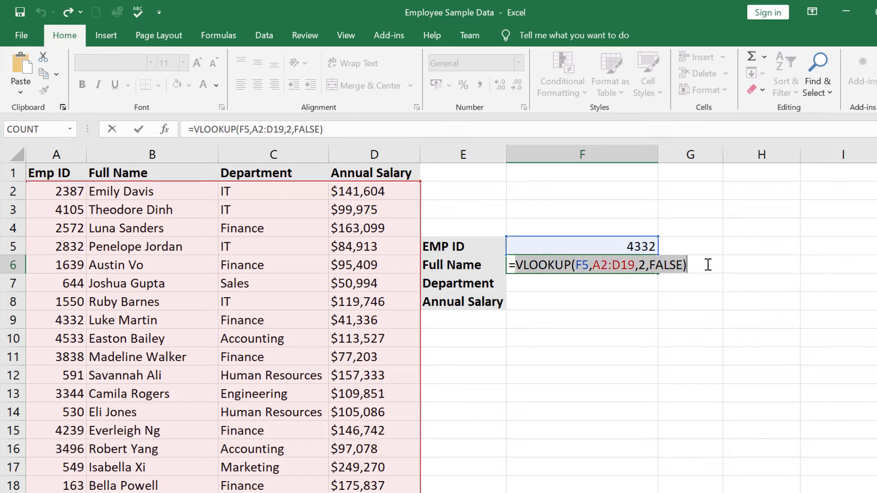
key("Escape")
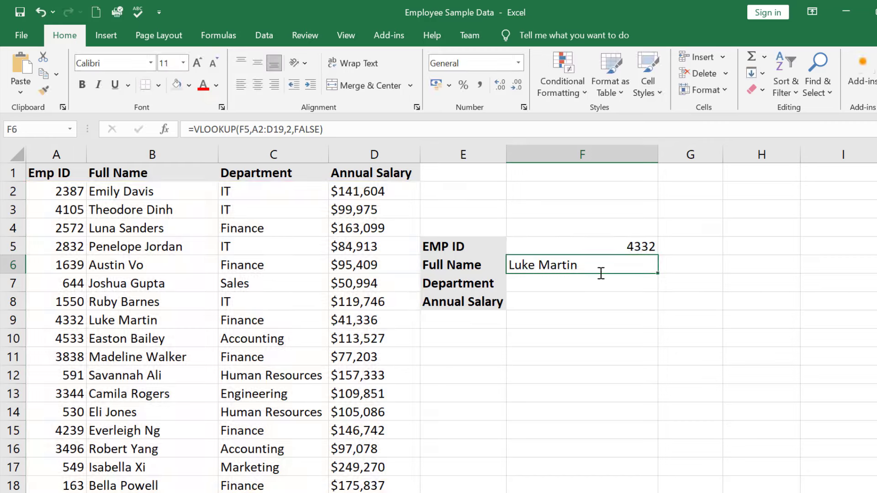
left_click(566, 280)
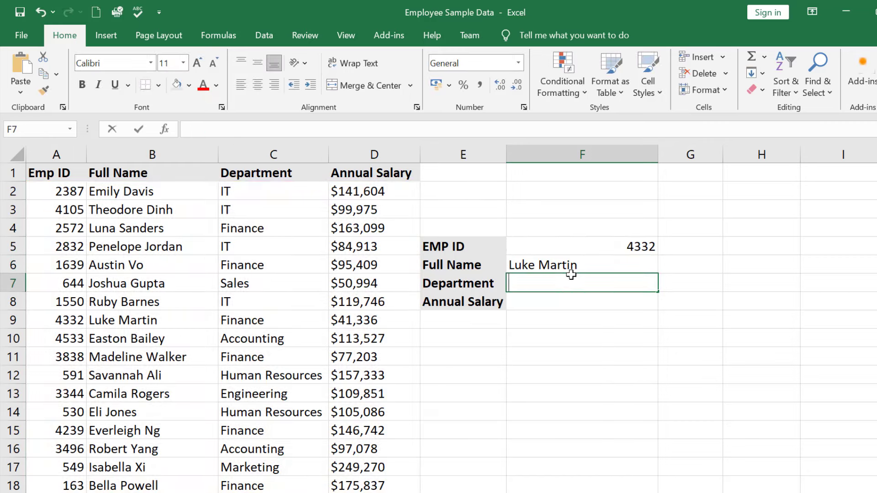
type("=")
key("ctrl+v")
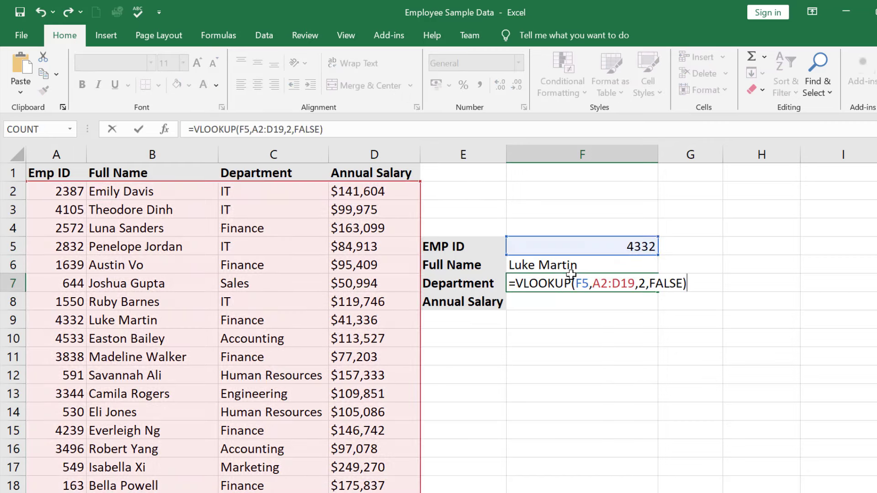
double_click(642, 284)
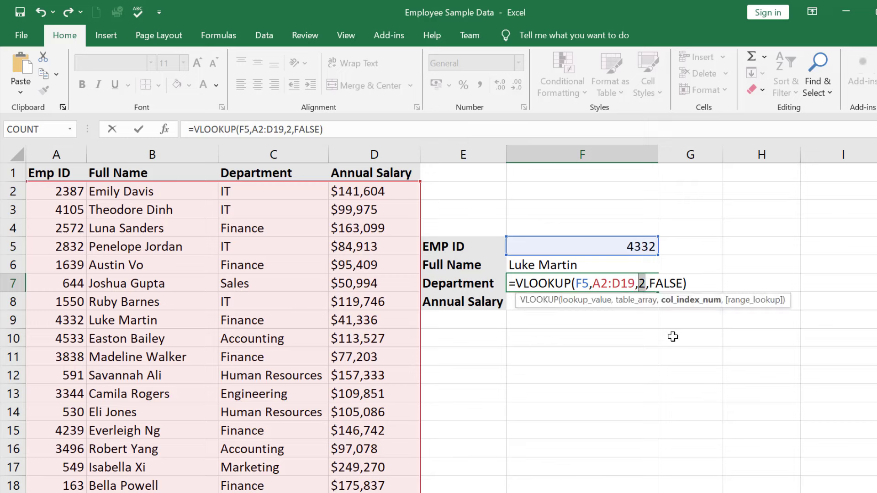
type("3")
key("Return")
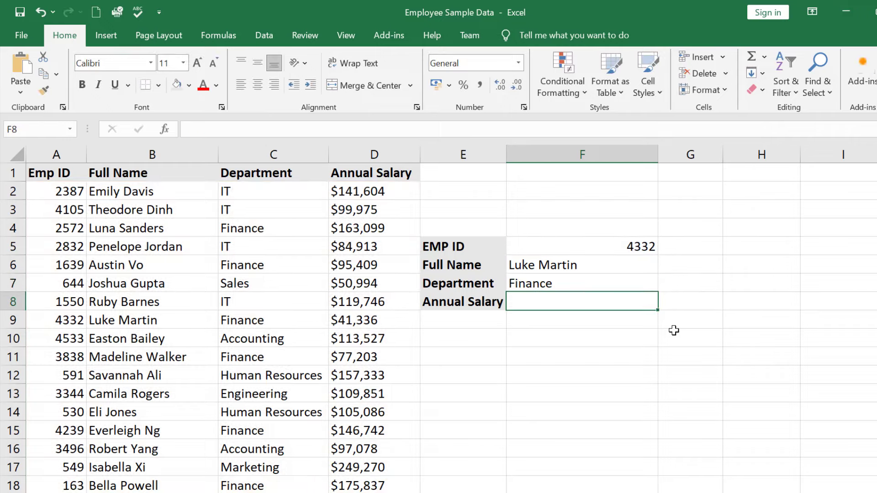
Enter =VLOOKUP(F5,A2:D19,4,FALSE) in F8 to return the annual salary
double_click(564, 303)
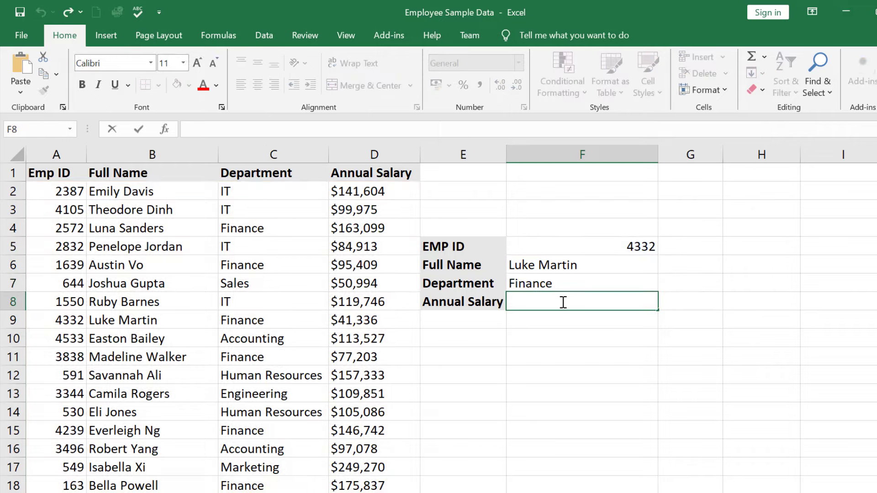
type("=")
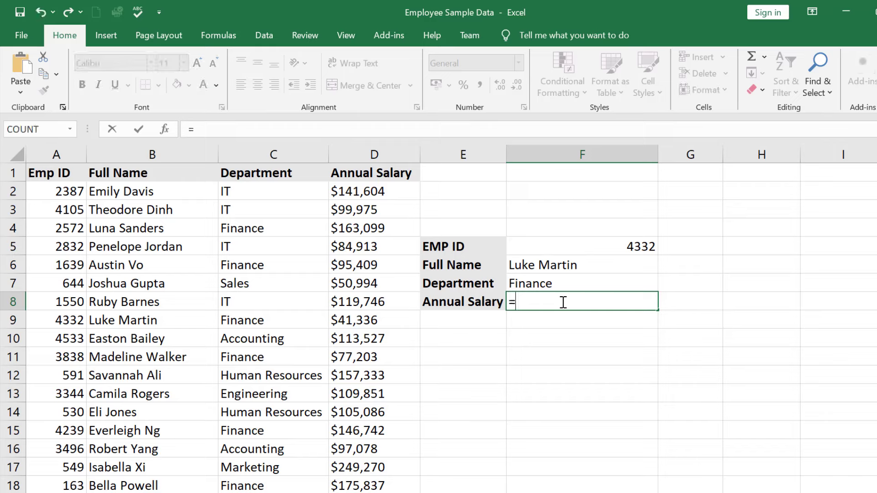
type("VLOOKUP(F5,A2:D19,2,FALSE)")
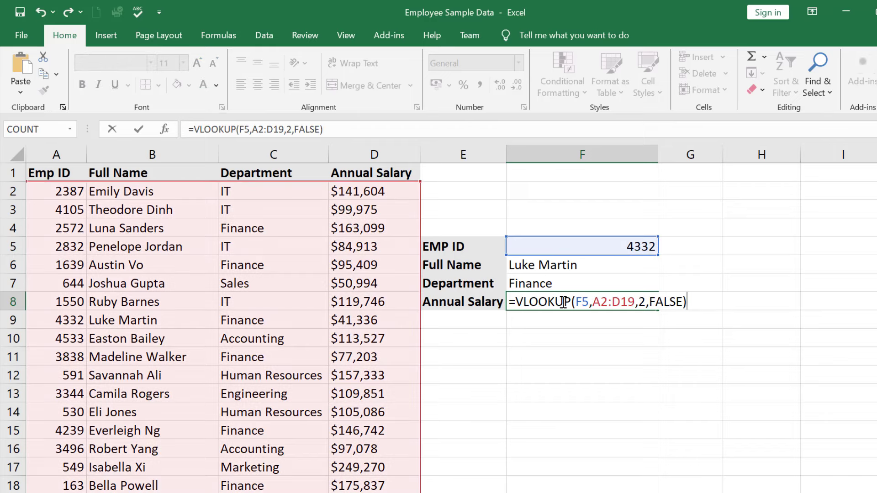
double_click(643, 304)
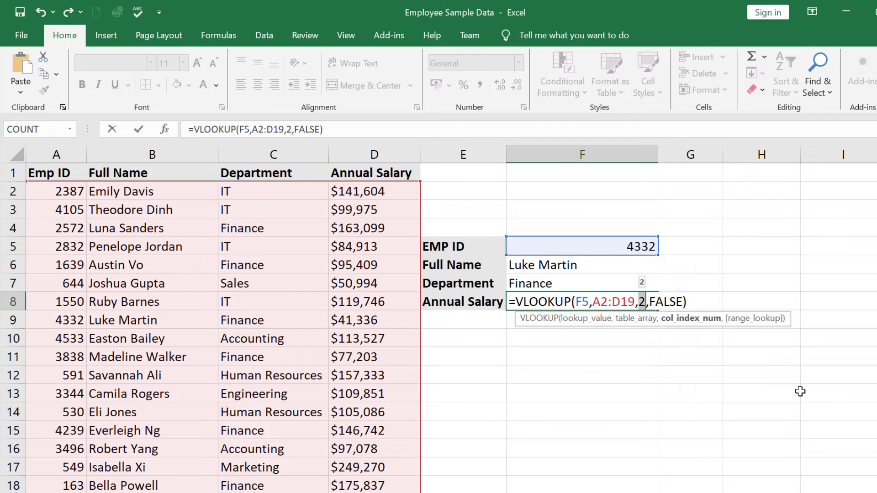
type("4")
key("Return")
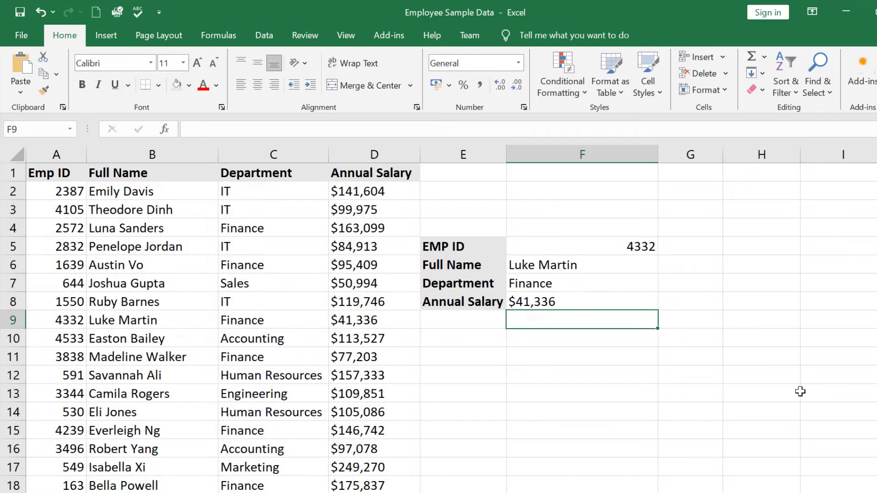
left_click(645, 249)
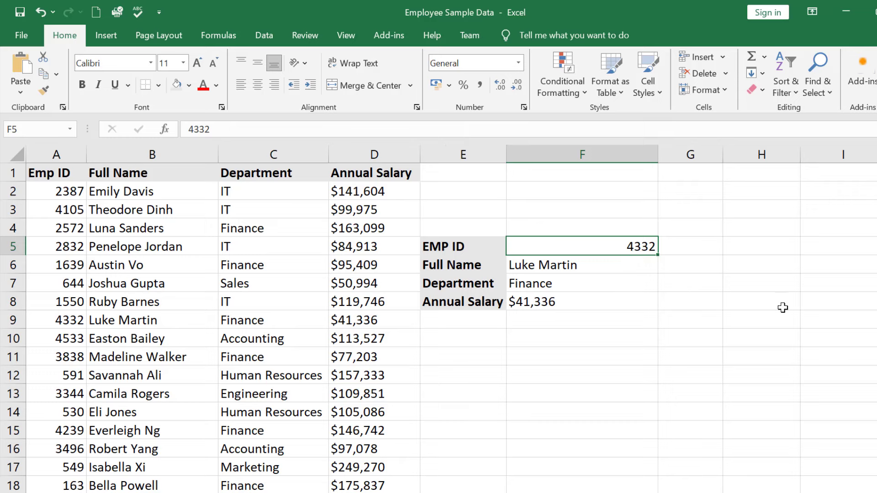
Enter EMP ID 530 in F5 to refresh the lookup results
type("530")
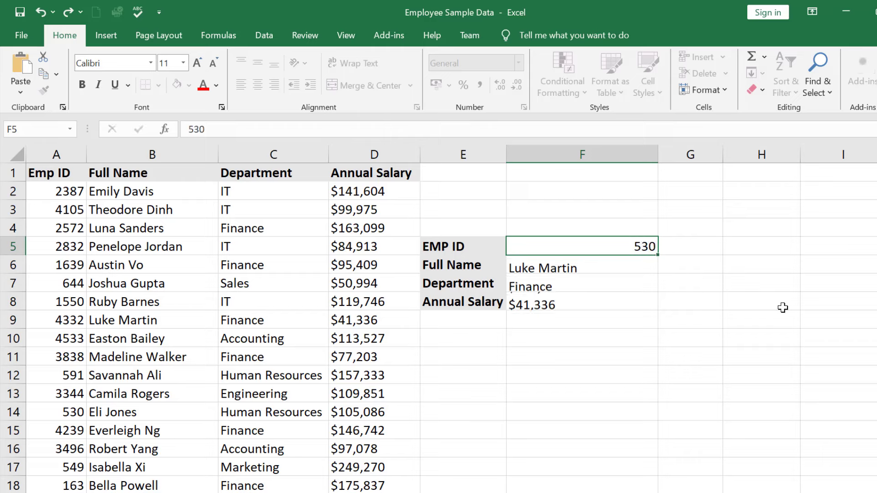
key("Return")
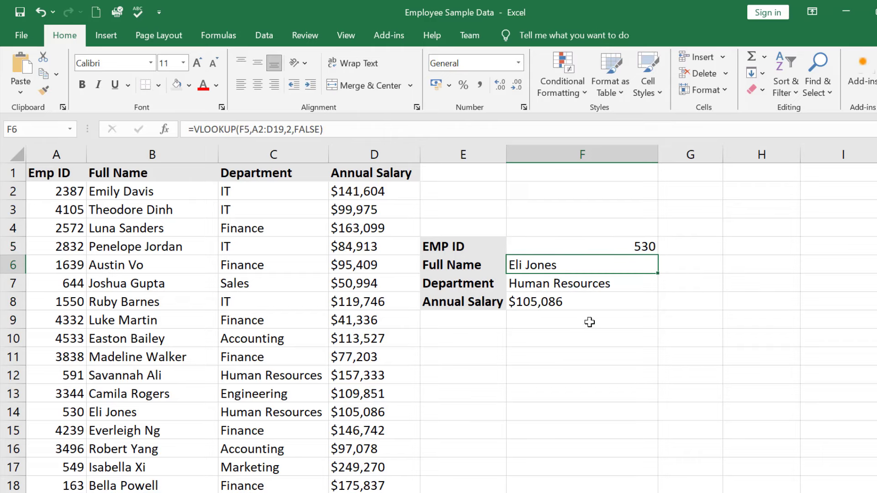